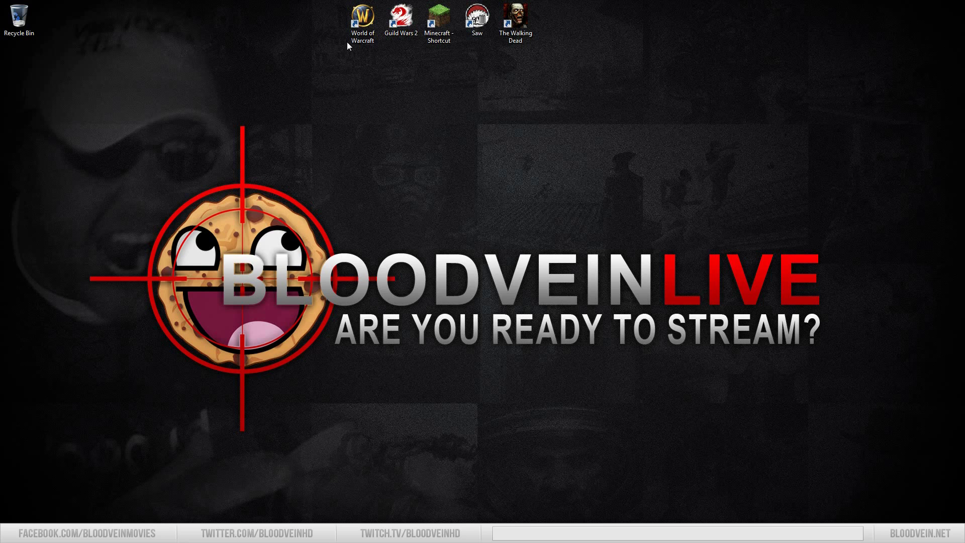
left_click(108, 519)
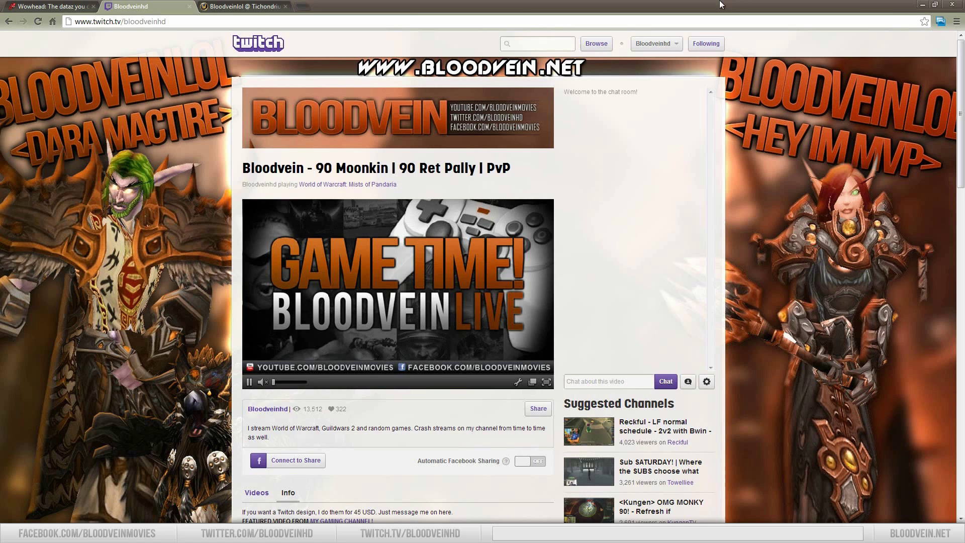
Launch WoW Model Viewer from the taskbar and check its File menu without choosing anything
left_click(922, 5)
left_click(138, 531)
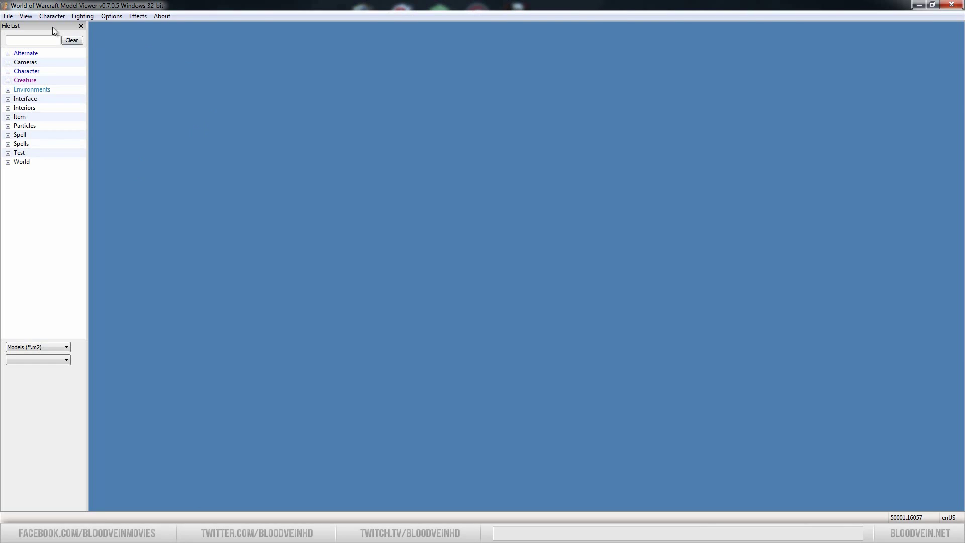
left_click(8, 17)
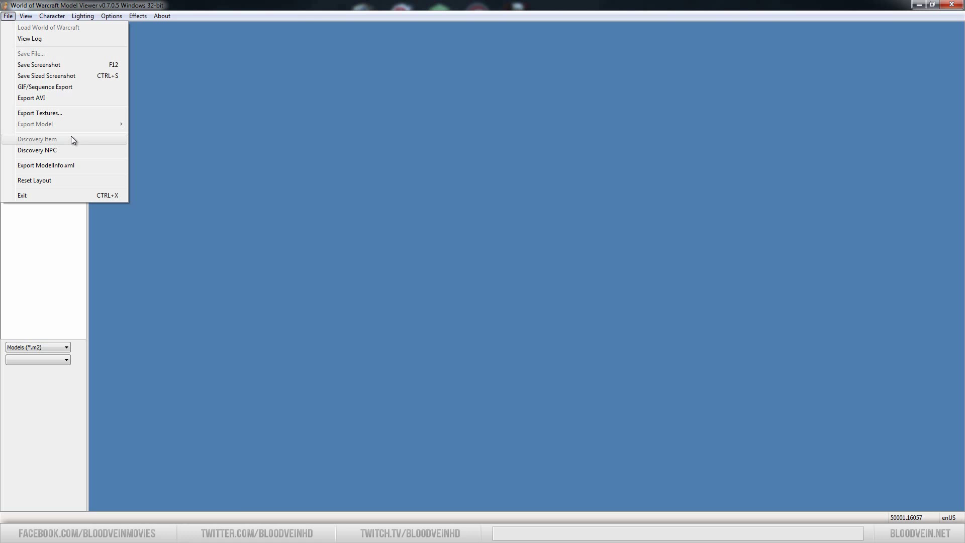
left_click(183, 131)
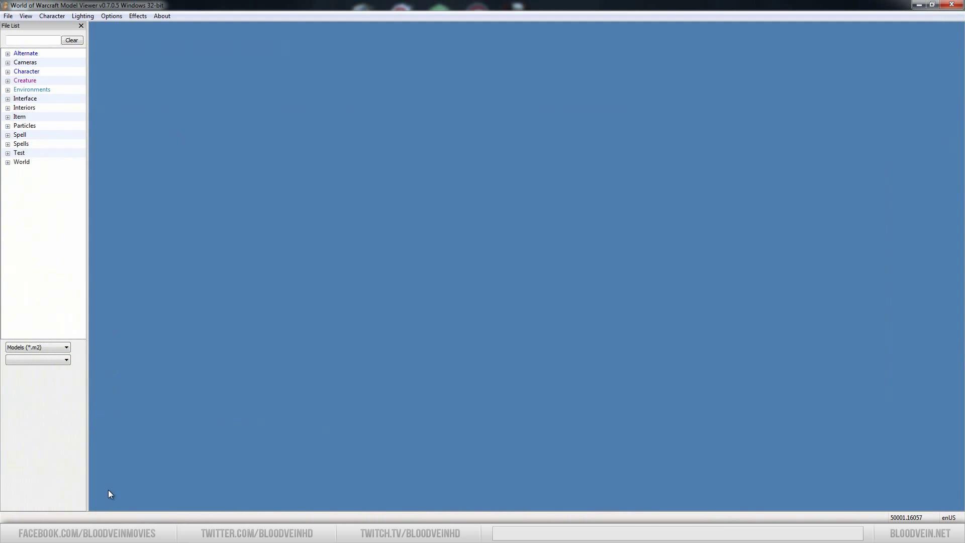
Select the Bloodveinlol paladin's Armory page address in Chrome for copying
key("alt+Tab")
left_click(241, 7)
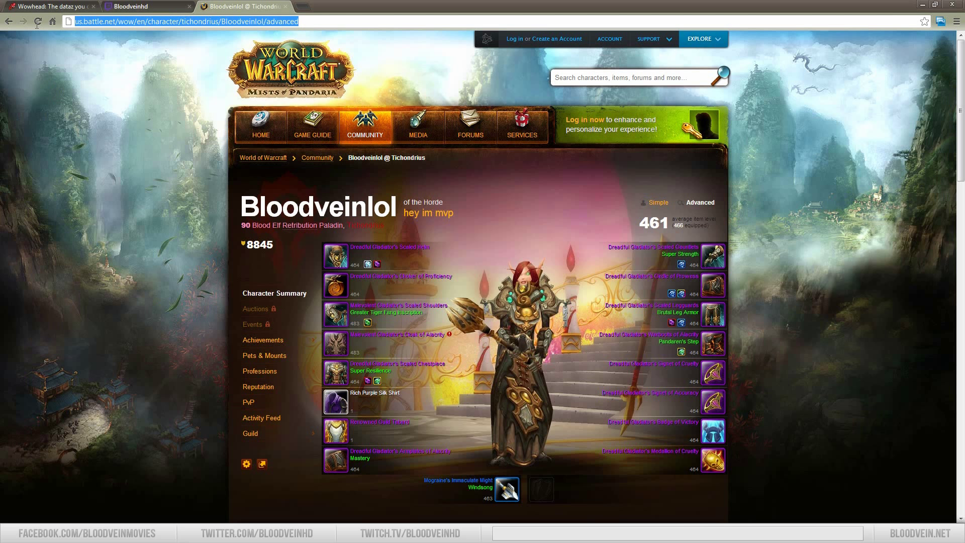
left_click_drag(310, 22, 74, 22)
key("ctrl+c")
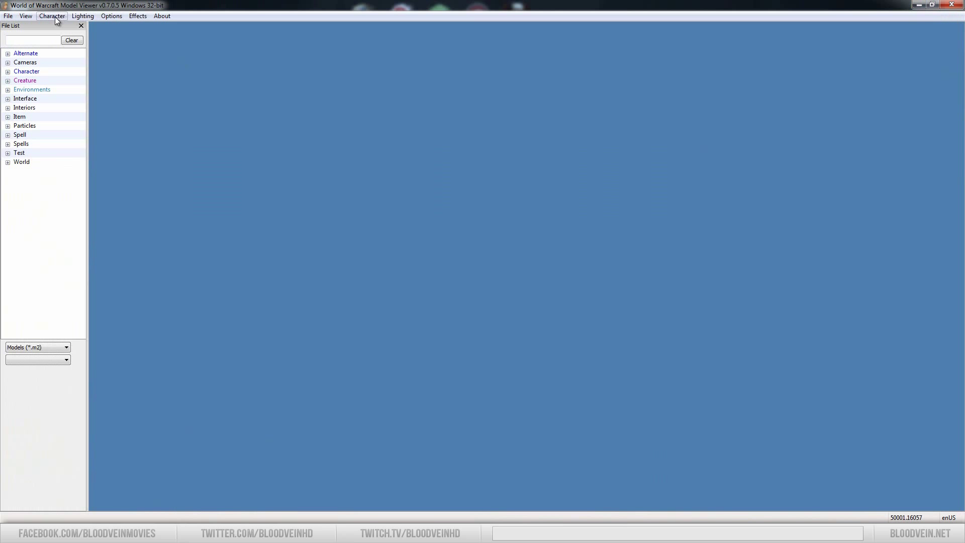
Import the Armory character using the pasted Bloodveinlol page address
left_click(52, 16)
left_click(62, 39)
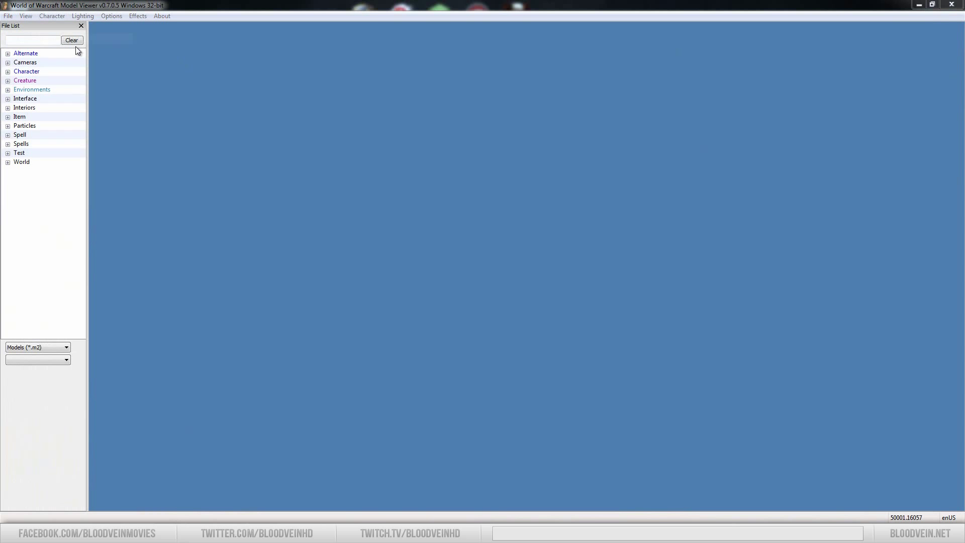
key("ctrl+v")
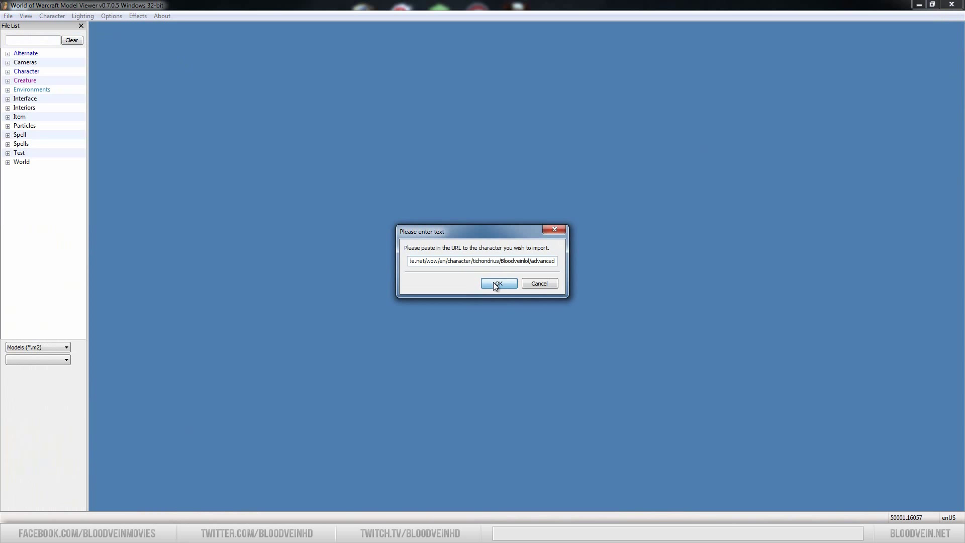
left_click(493, 282)
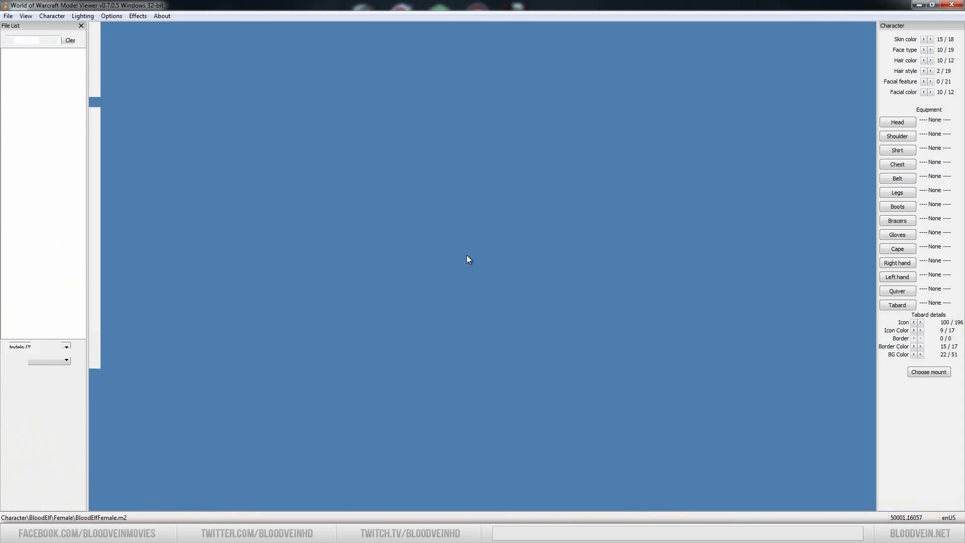
Turn the paladin to face forward and widen the Character equipment panel
mouse_move(663, 261)
left_mouse_down()
mouse_move(428, 250)
mouse_move(566, 256)
left_mouse_up()
scroll(507, 256, "up", 3)
scroll(498, 248, "down", 3)
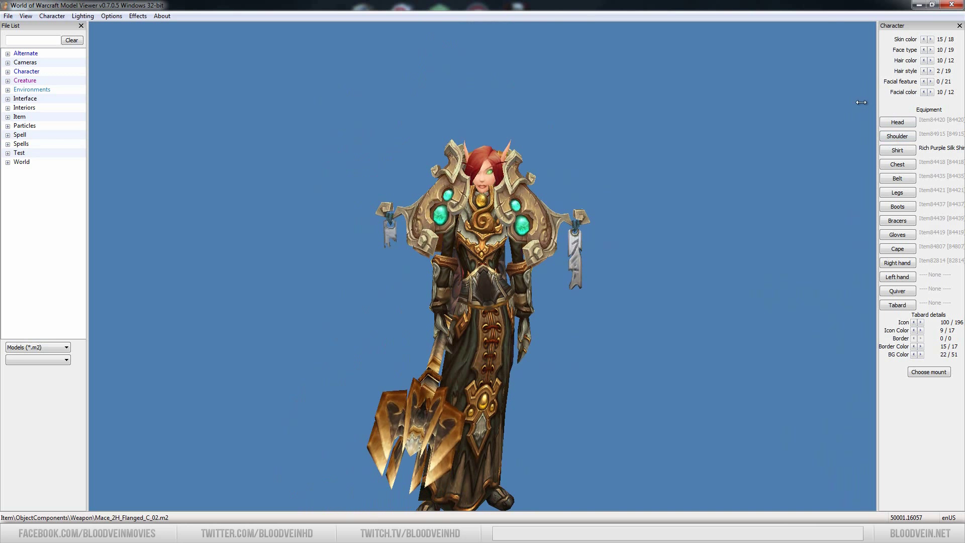
left_click_drag(877, 100, 834, 136)
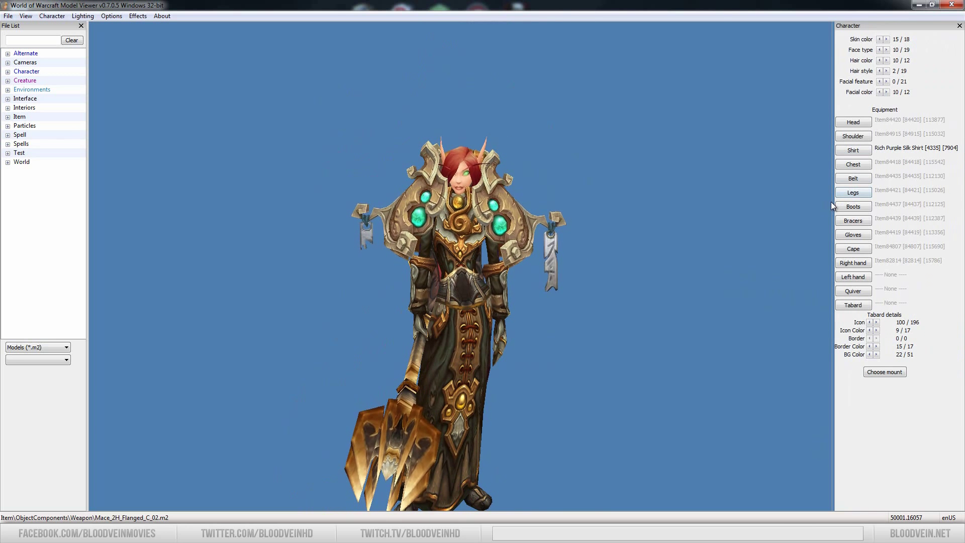
left_click_drag(833, 201, 810, 183)
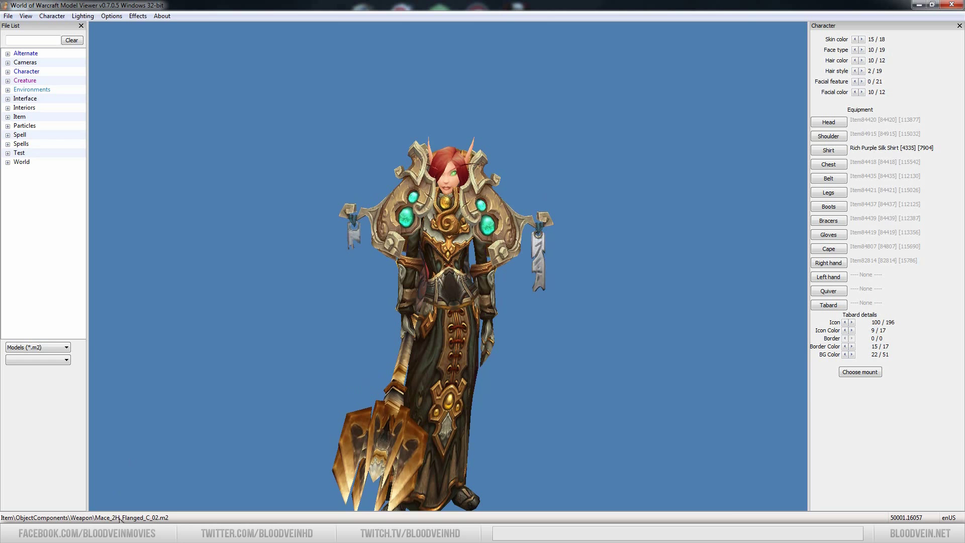
key("alt+Tab")
Go to Wowhead and start a search, clearing the search text
left_click(67, 5)
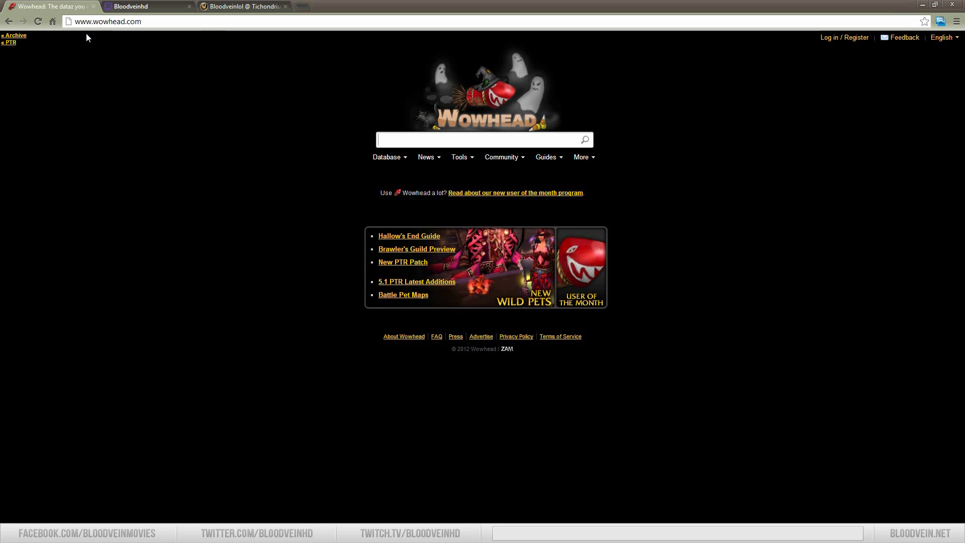
left_click(458, 137)
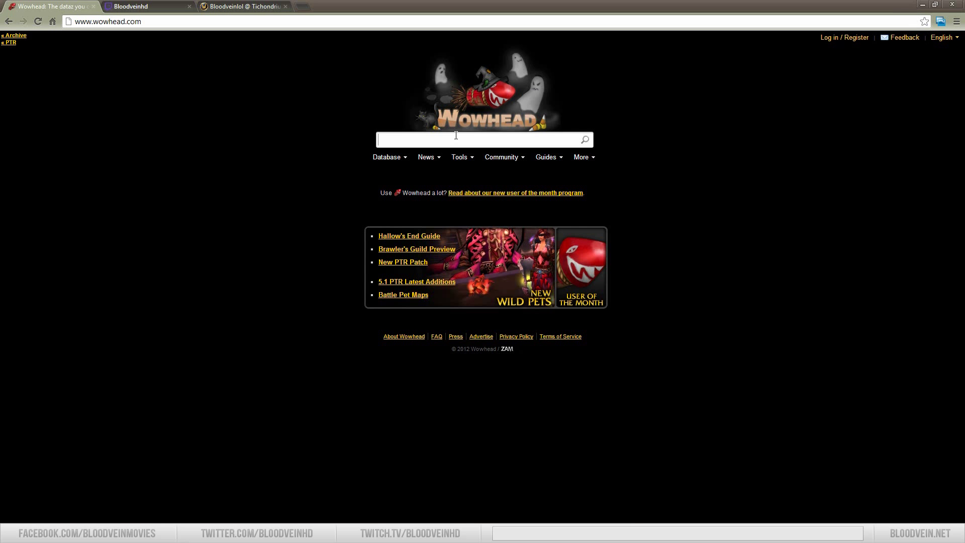
type("dre")
type("adful")
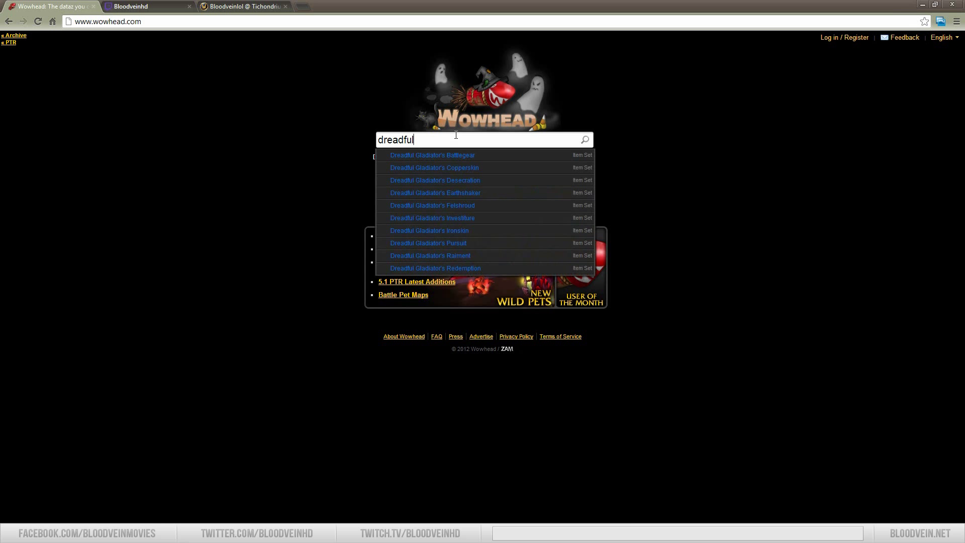
key("BackSpace")
key("BackSpace")
key("BackSpace")
key("BackSpace")
key("BackSpace")
key("BackSpace")
key("BackSpace")
key("BackSpace")
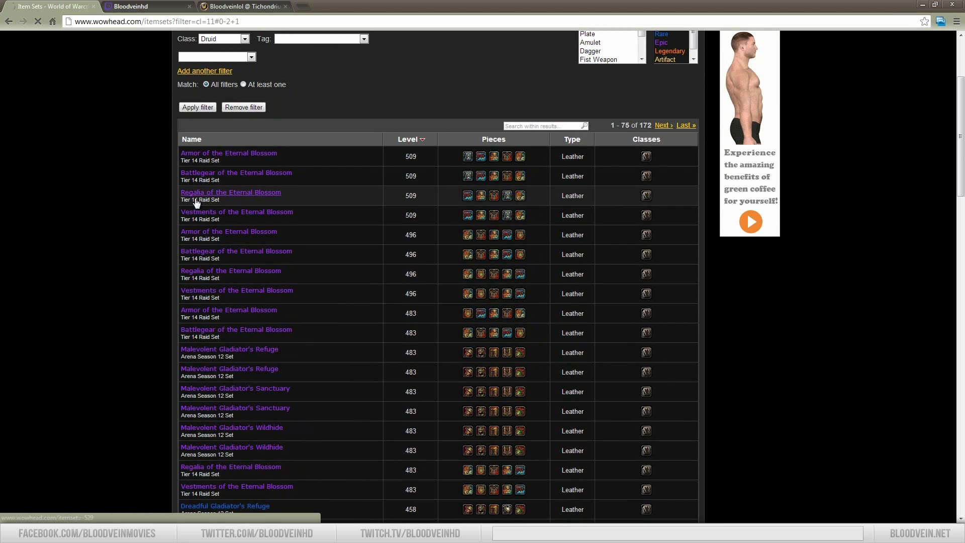
Open the Malevolent Gladiator's Refuge set page, then the Kodohide Gloves page in a new tab
left_click(230, 350)
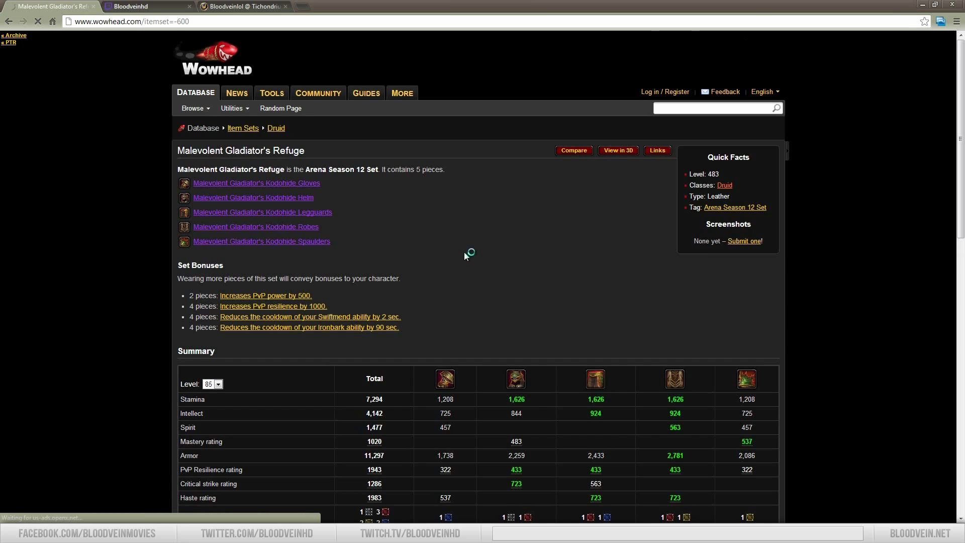
scroll(464, 251, "down", 1)
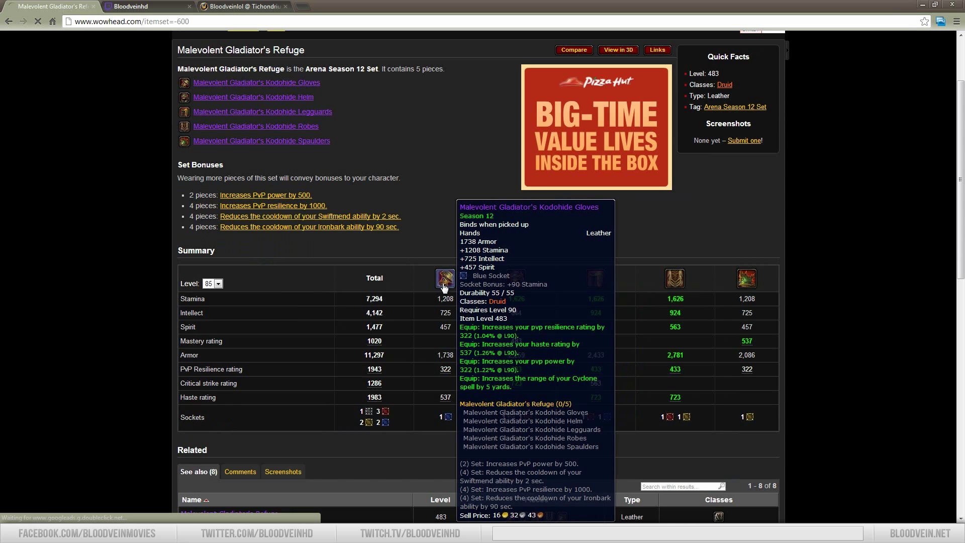
right_click(444, 285)
left_click(470, 293)
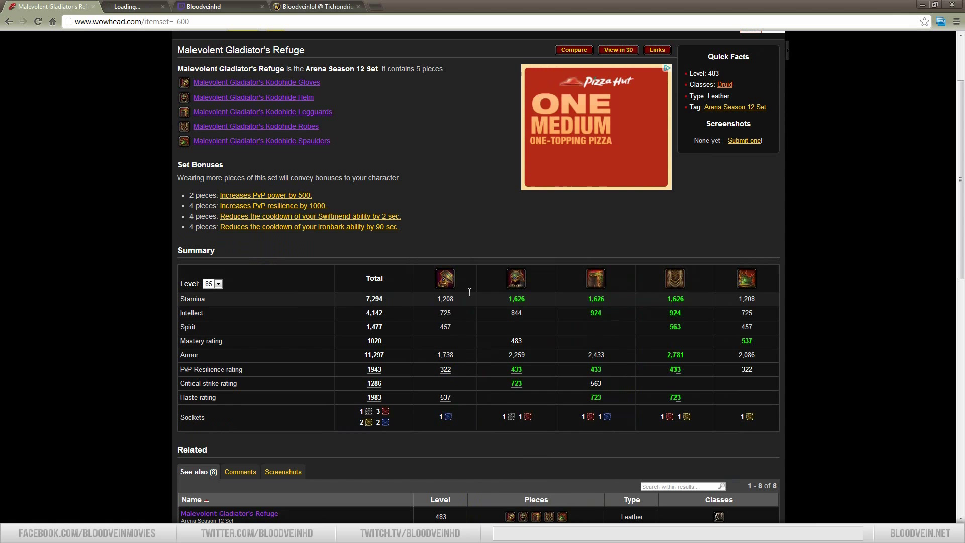
left_click(147, 6)
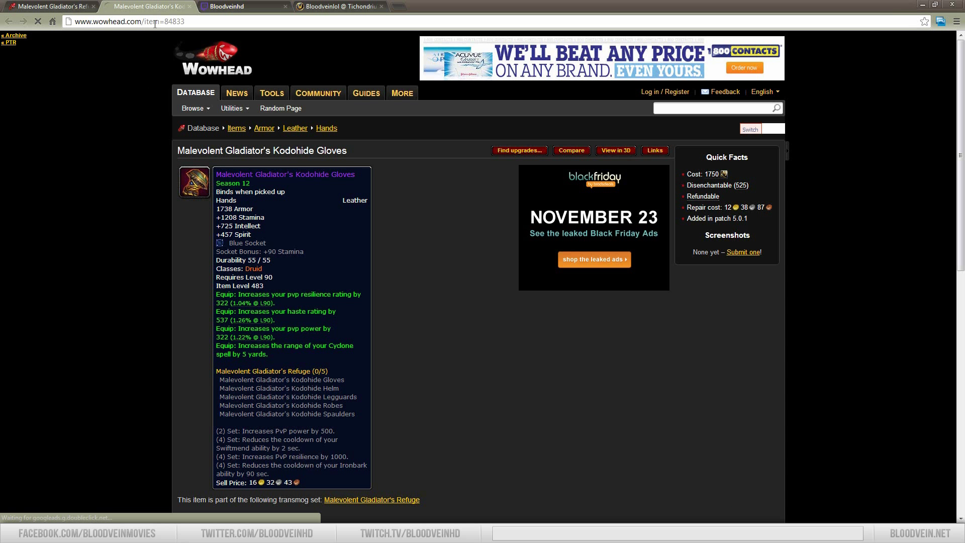
Copy the gloves' item ID 84833 from the page address
left_click_drag(187, 22, 150, 21)
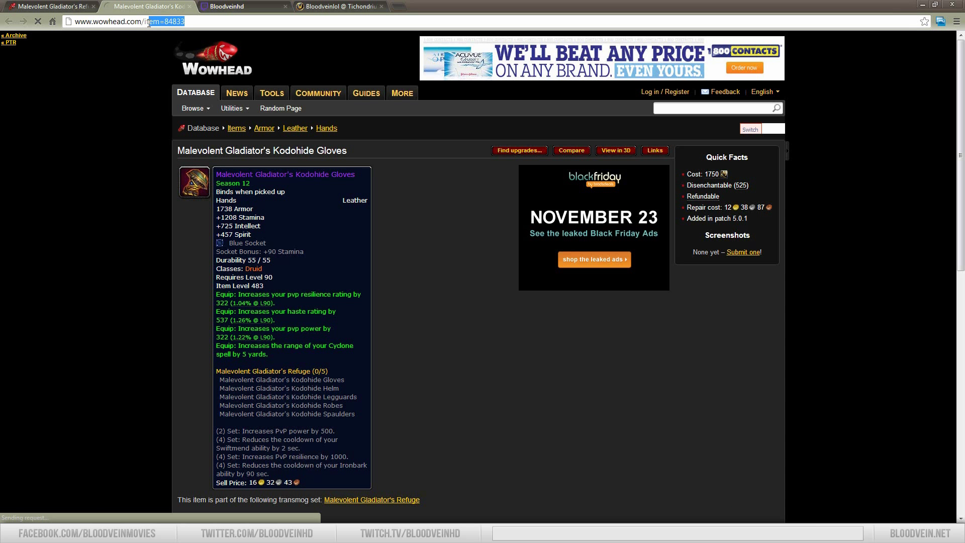
left_click(165, 22)
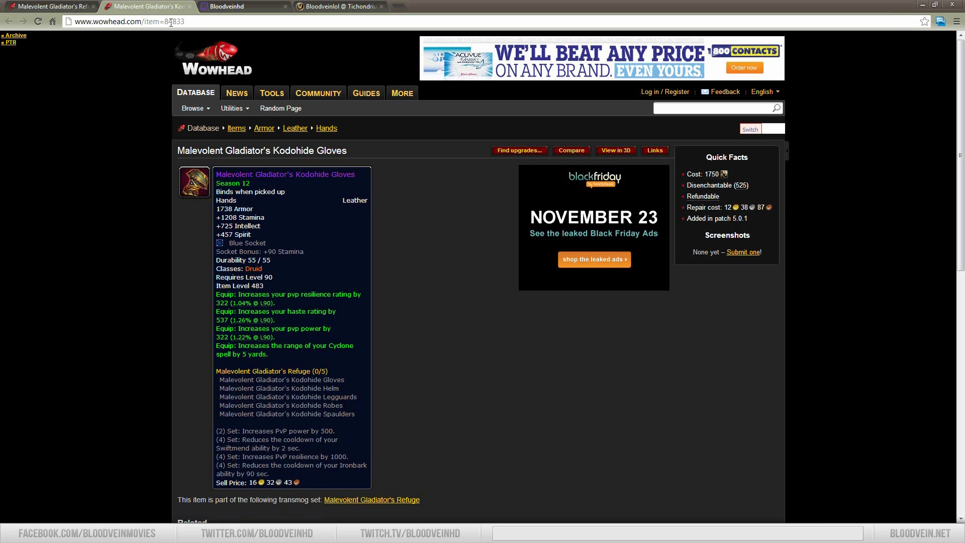
left_click(195, 22)
left_click_drag(185, 21, 163, 22)
key("ctrl+c")
key("alt+Tab")
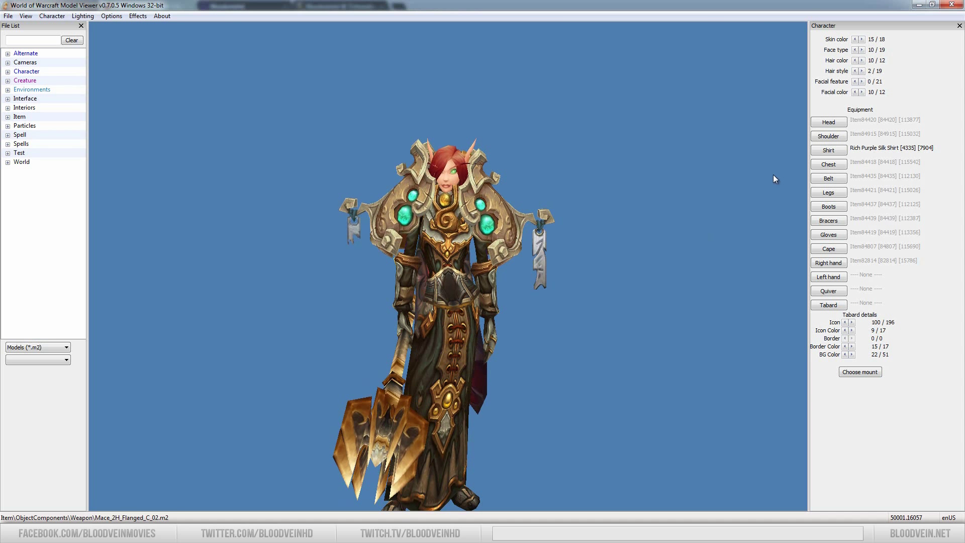
Equip glove item 84833 on the paladin from the filtered Gloves list, then view her side
left_click(828, 234)
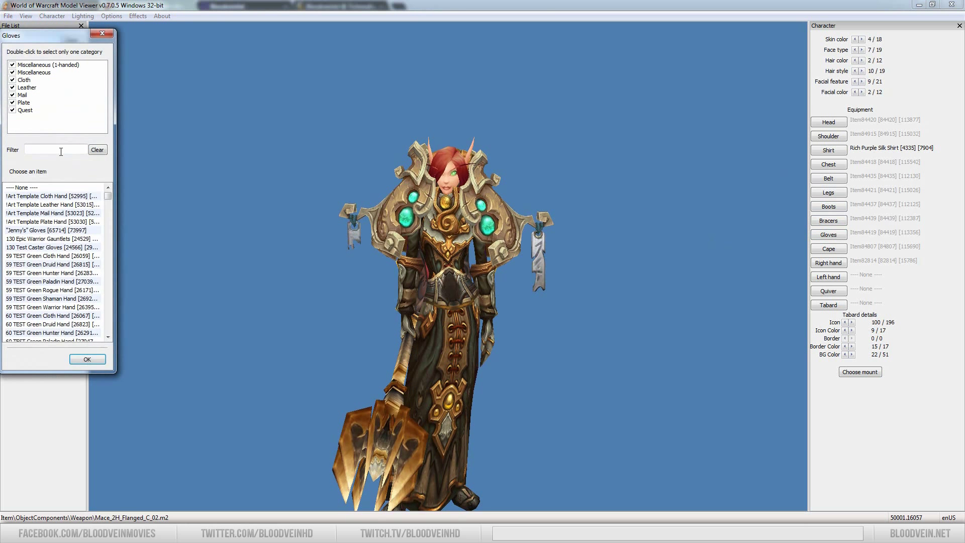
left_click(68, 149)
type("item")
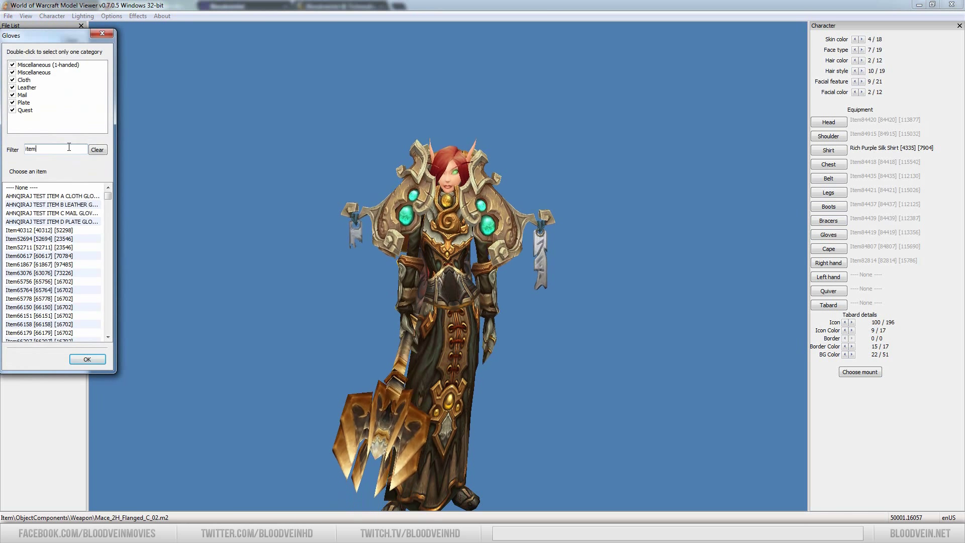
type("84833")
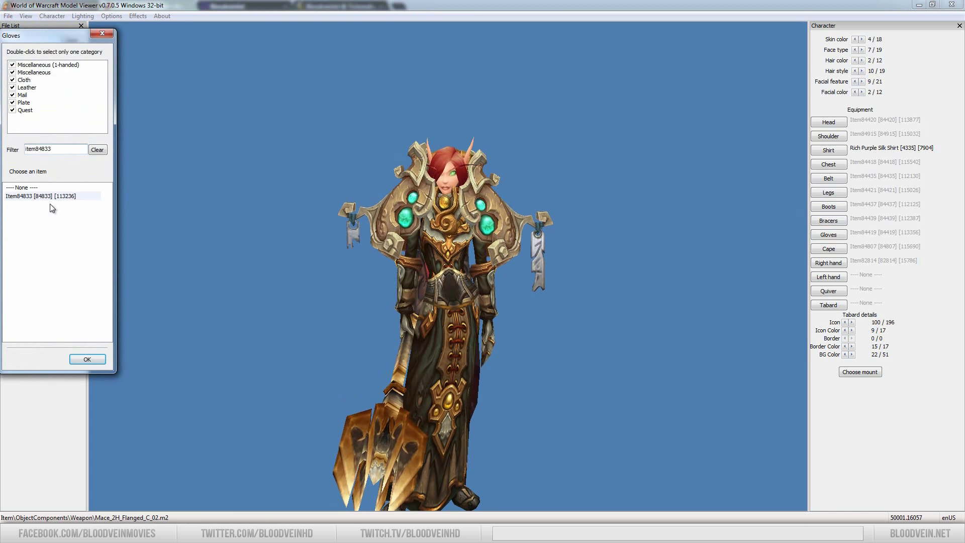
left_click(47, 198)
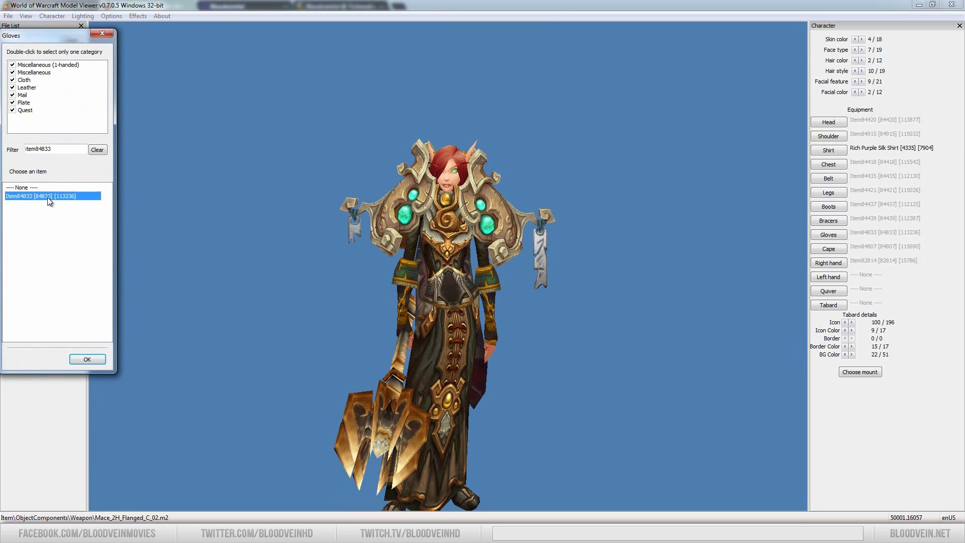
left_click(86, 359)
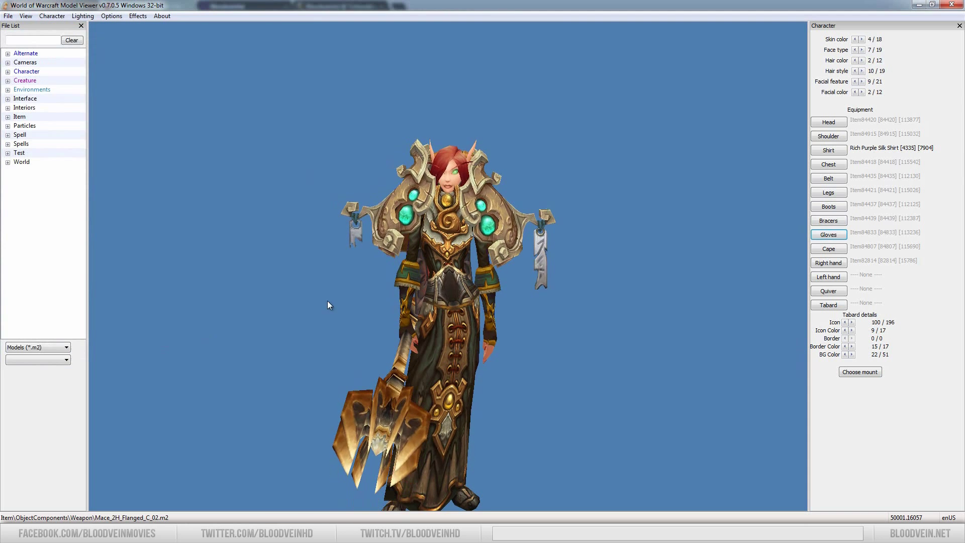
mouse_move(557, 280)
left_mouse_down()
mouse_move(454, 275)
mouse_move(459, 321)
mouse_move(509, 335)
left_mouse_up()
scroll(509, 335, "up", 5)
scroll(558, 355, "down", 5)
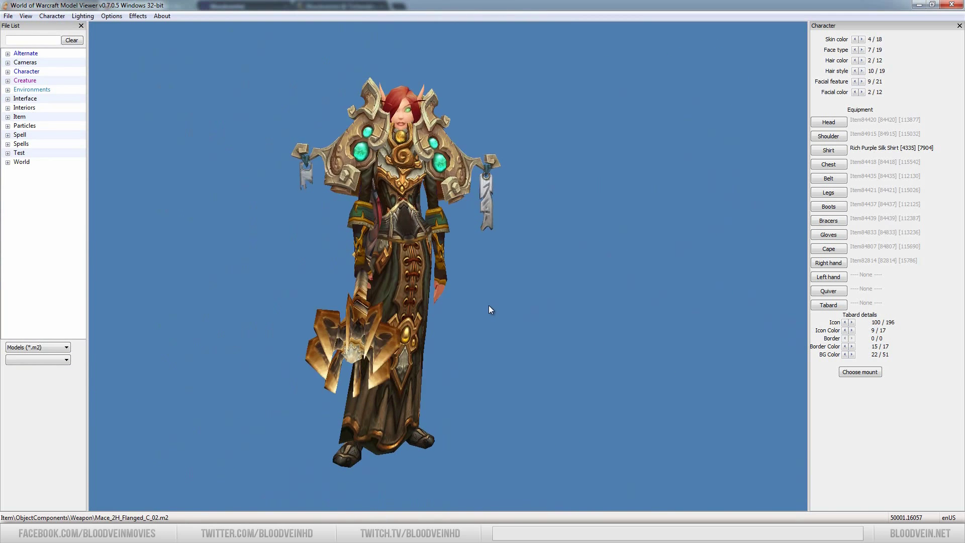